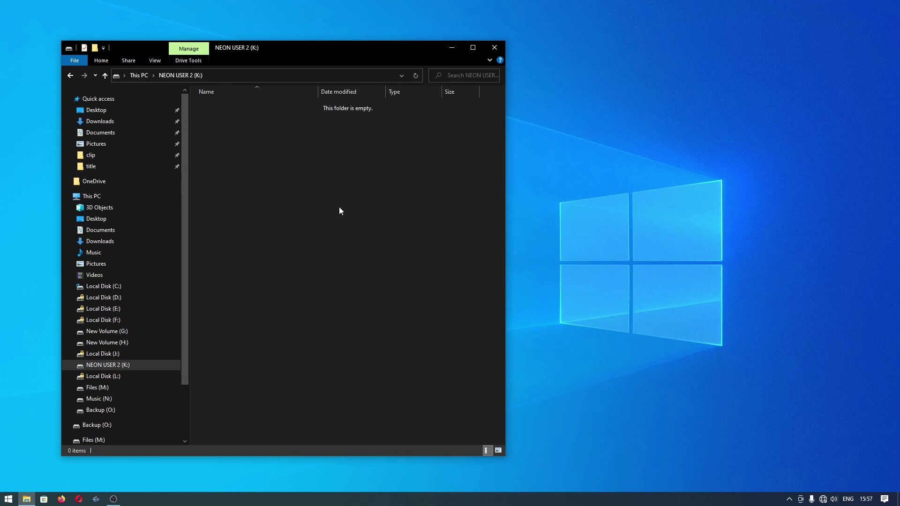
# Step: Check the used and free space in the properties of the NEON USER 2 (K:) drive
pyautogui.rightClick(319, 307)
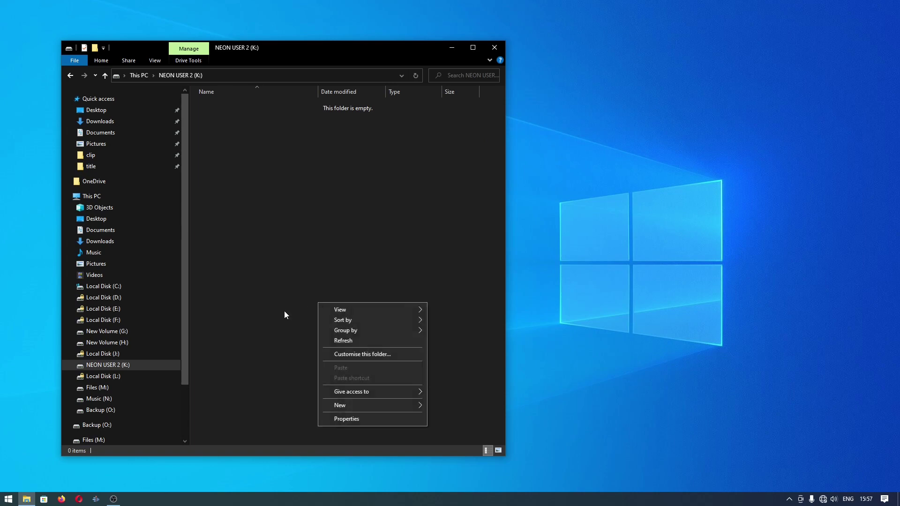
pyautogui.click(352, 420)
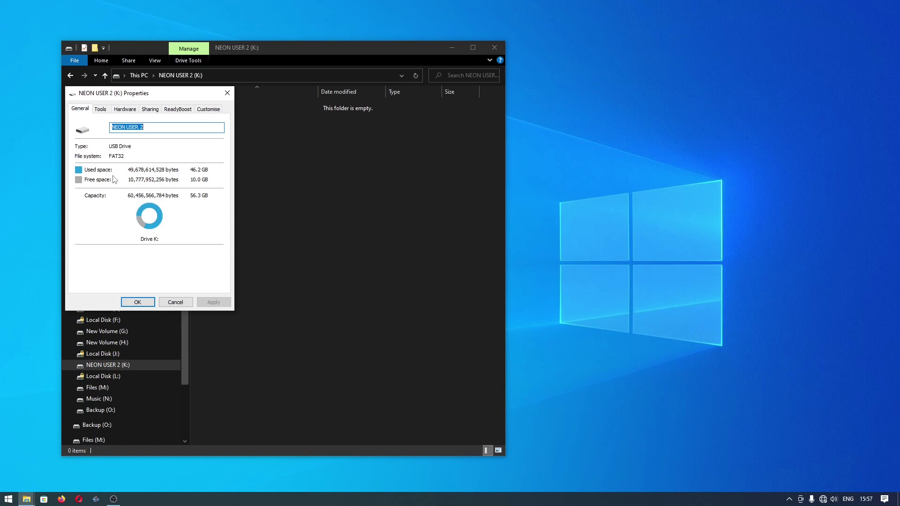
pyautogui.press('Escape')
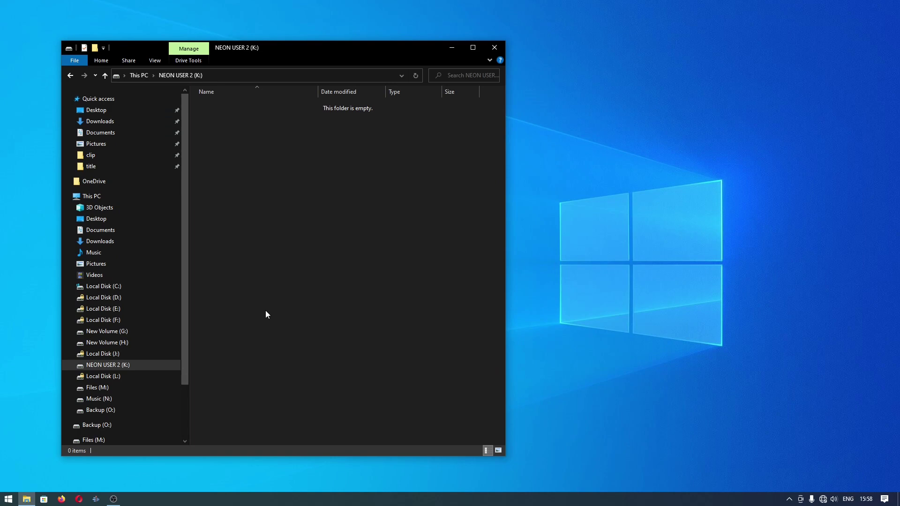
pyautogui.rightClick(113, 372)
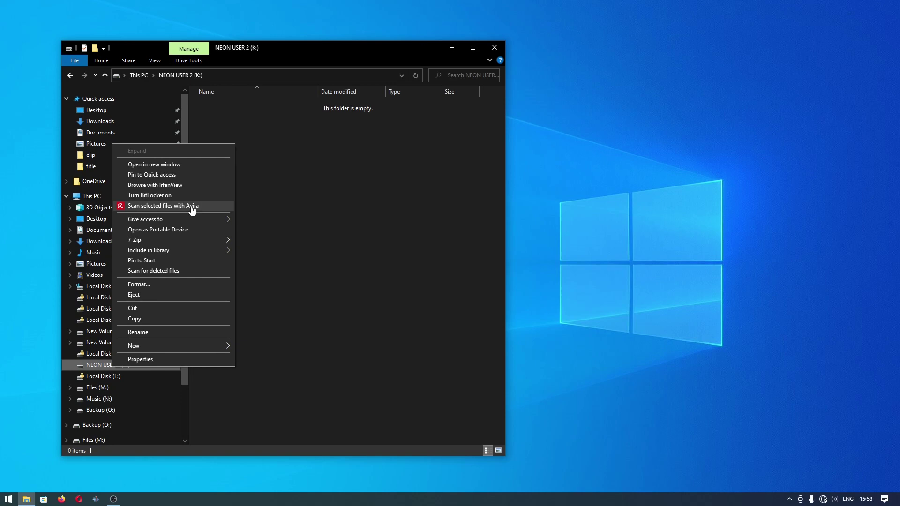
pyautogui.click(346, 287)
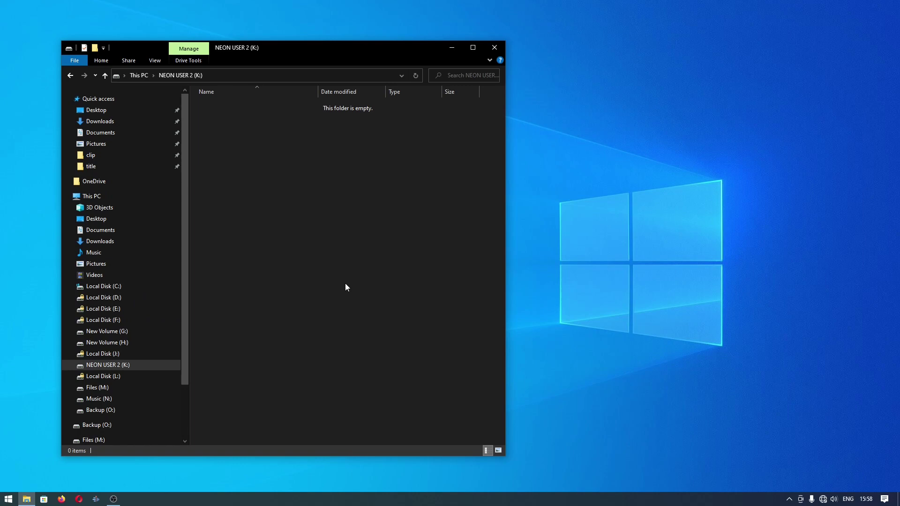
# Step: Turn on the display of hidden items and select "Show hidden files, folders and drives" in the advanced Folder Options
pyautogui.click(157, 60)
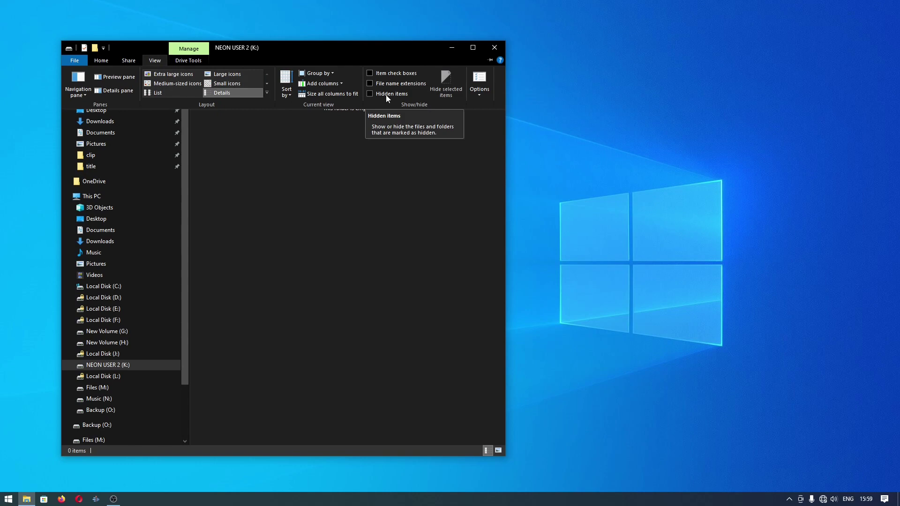
pyautogui.click(325, 148)
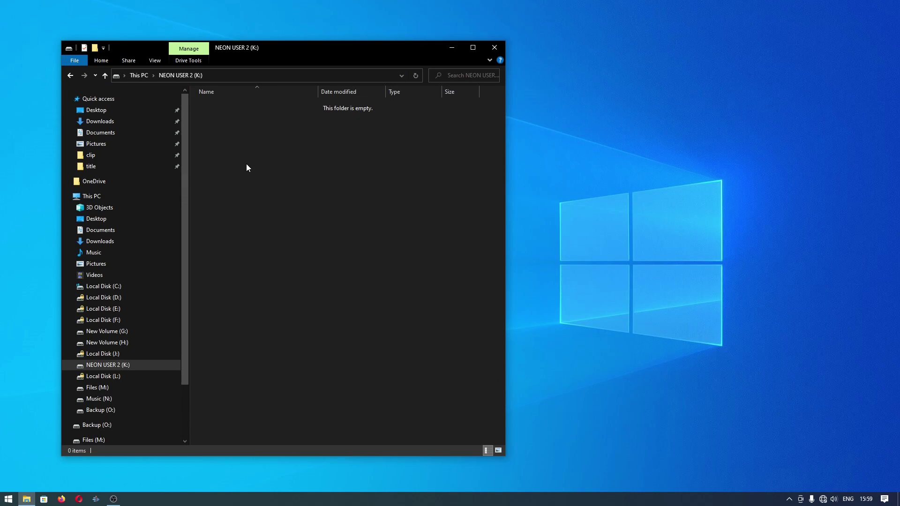
pyautogui.click(160, 60)
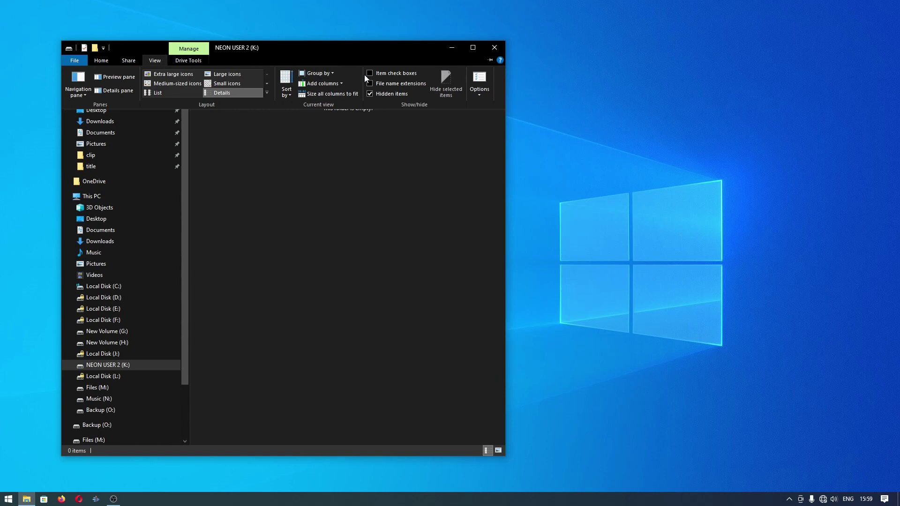
pyautogui.click(480, 78)
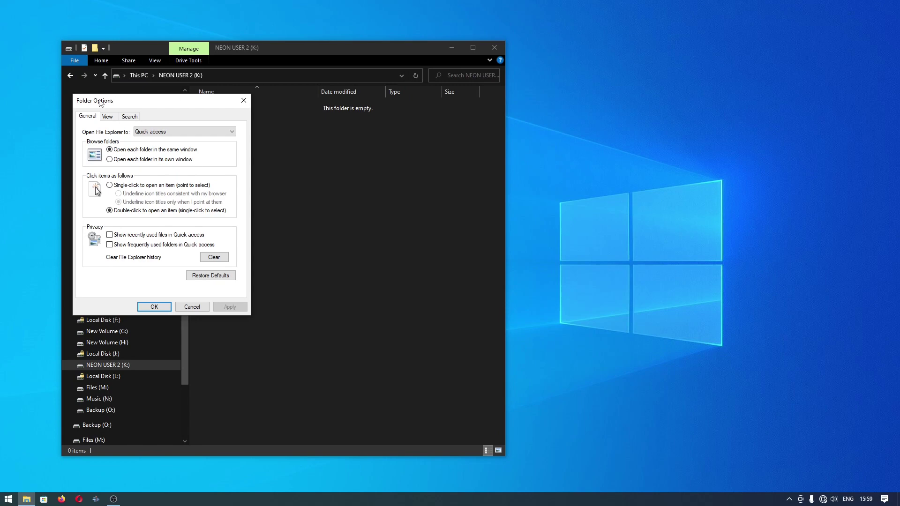
pyautogui.click(107, 117)
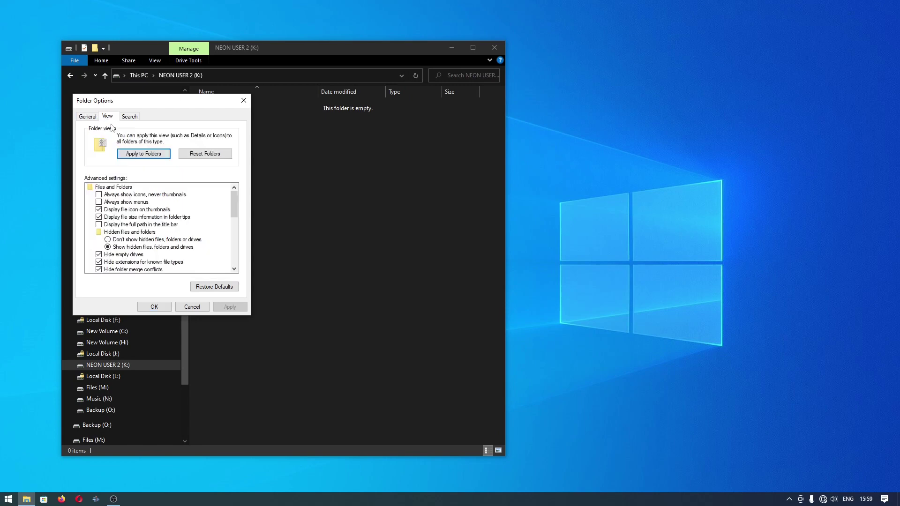
pyautogui.click(144, 241)
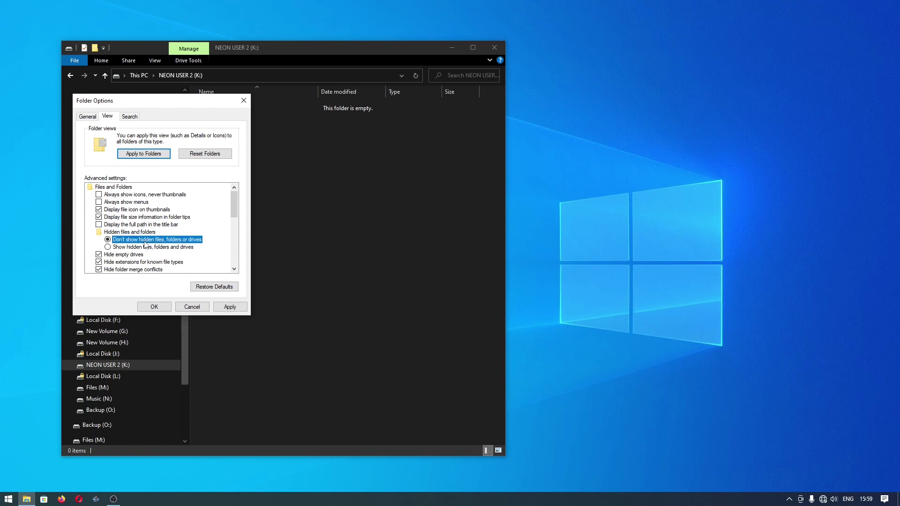
pyautogui.click(150, 250)
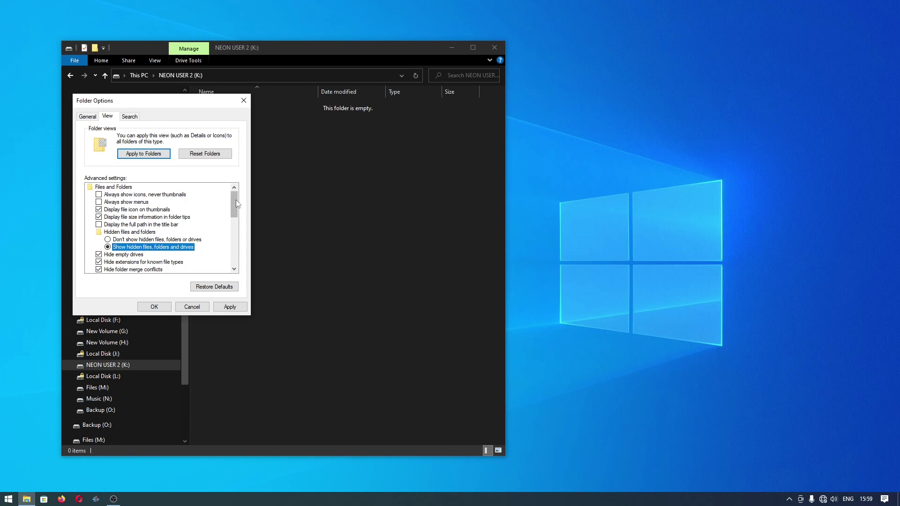
# Step: Disable "Hide protected operating system files (Recommended)", accept displaying these files, apply the setting and close Folder Options
pyautogui.moveTo(234, 201); pyautogui.dragTo(238, 213)
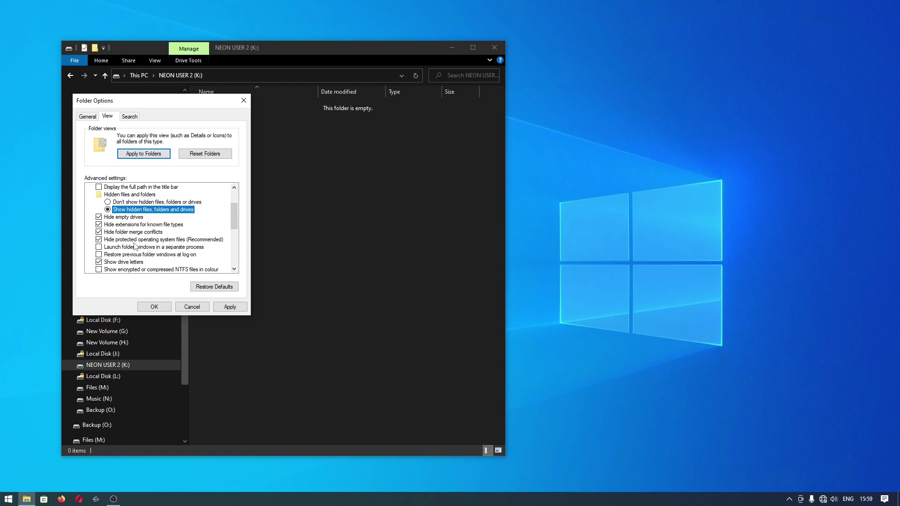
pyautogui.click(100, 240)
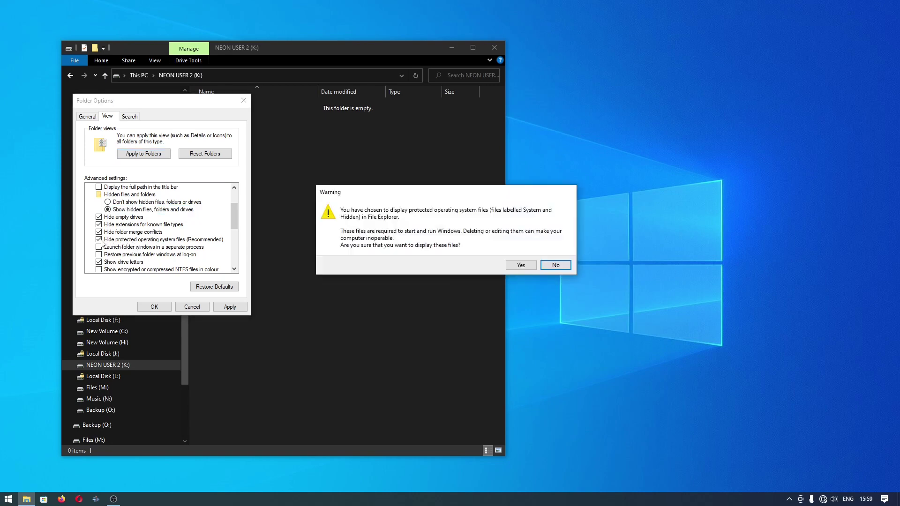
pyautogui.click(515, 266)
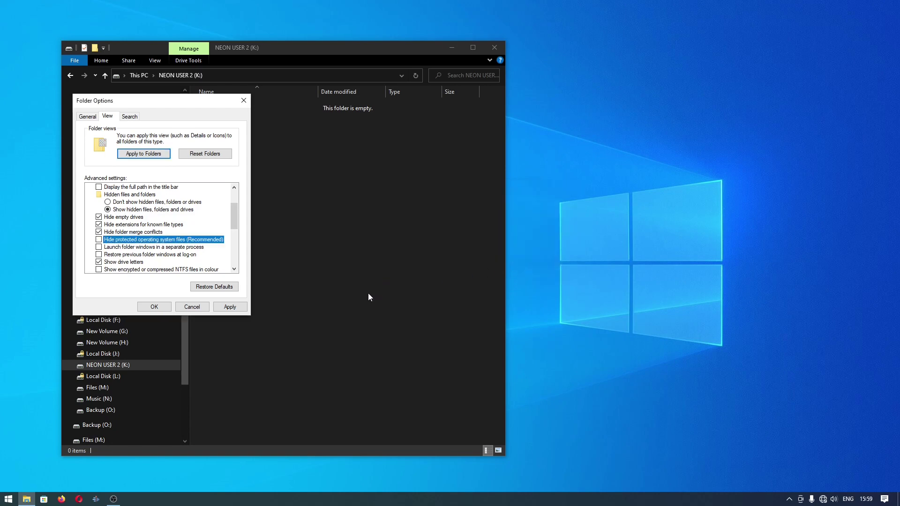
pyautogui.click(231, 307)
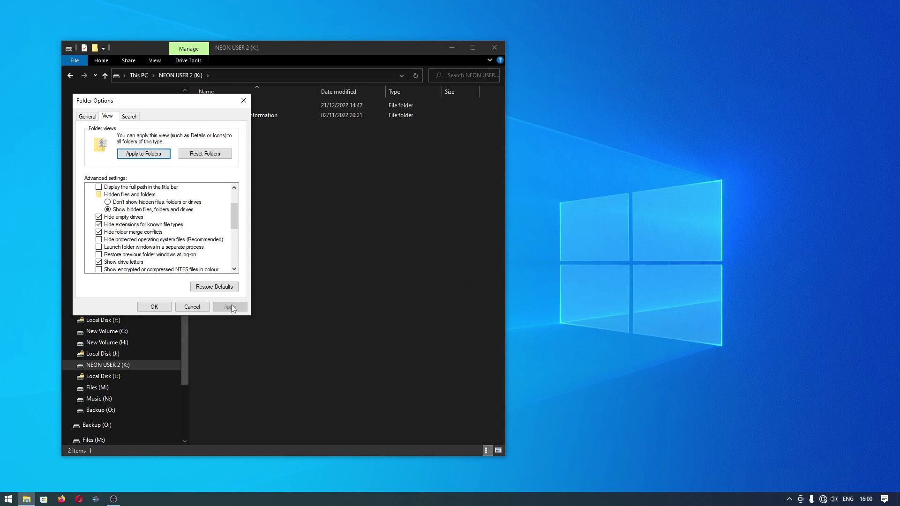
pyautogui.click(244, 100)
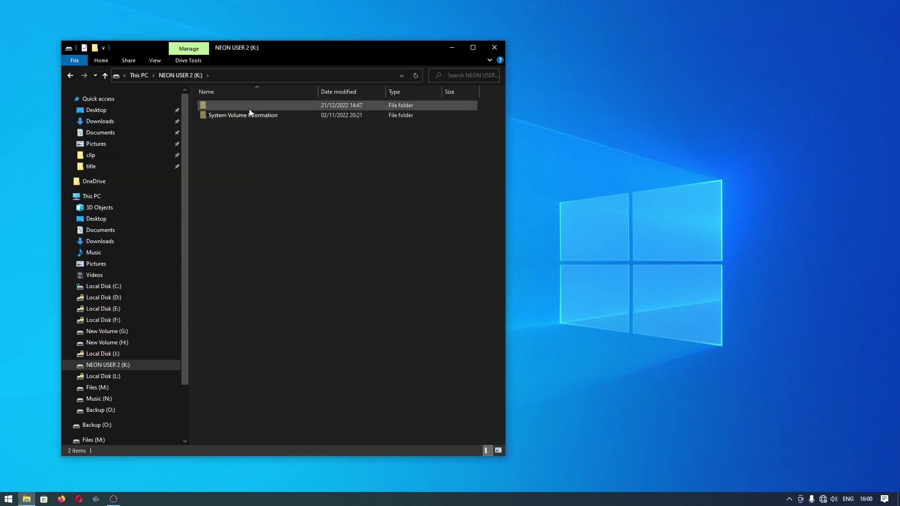
# Step: Look inside the unnamed hidden folder on NEON USER 2 (K:) and return to the drive's root
pyautogui.moveTo(249, 108)
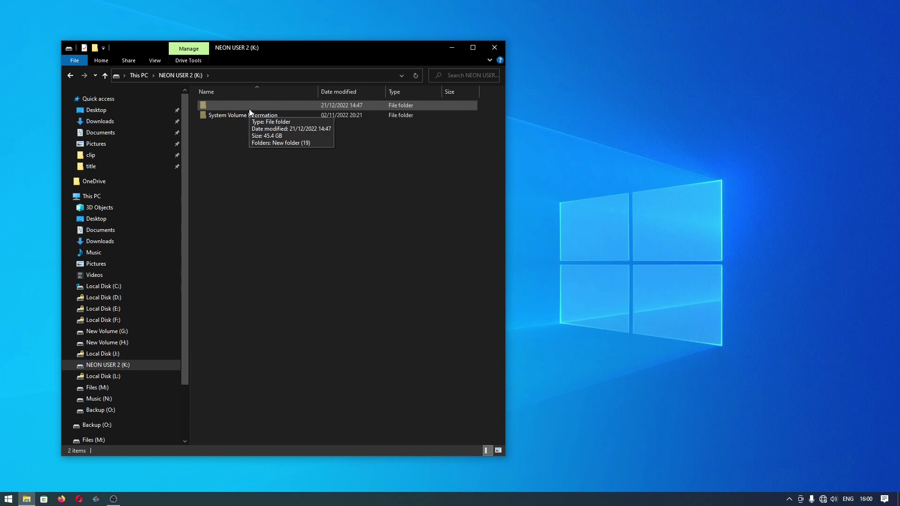
pyautogui.doubleClick(249, 109)
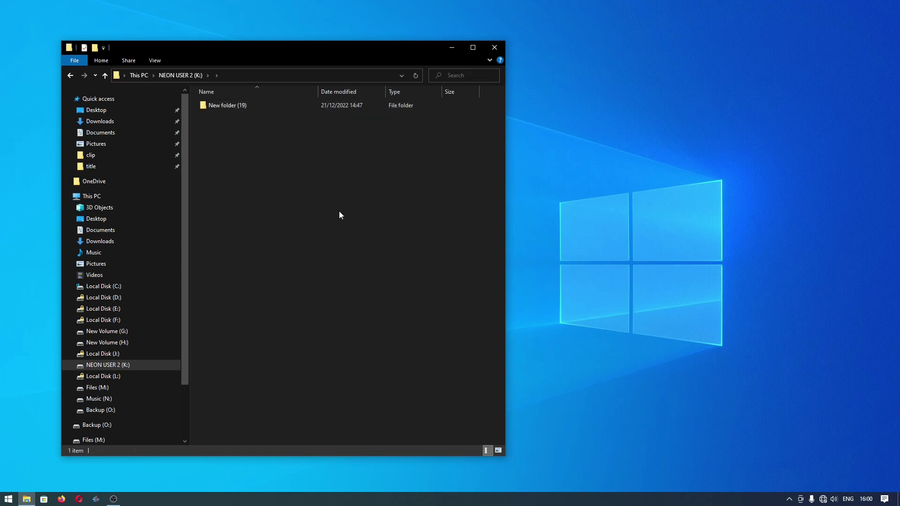
pyautogui.click(83, 365)
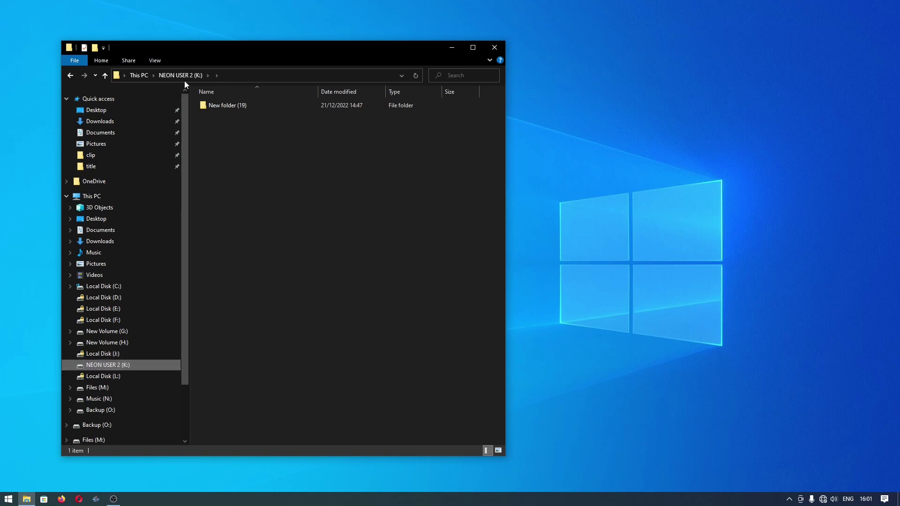
pyautogui.click(232, 106)
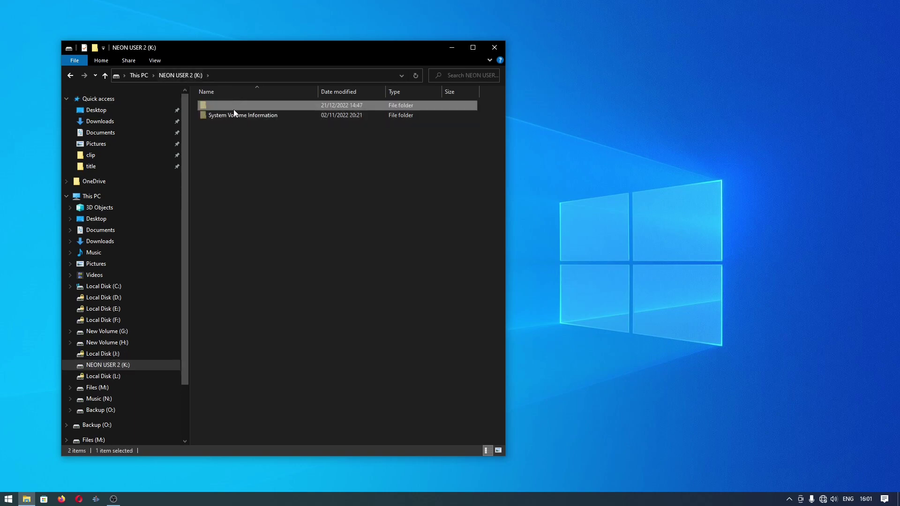
pyautogui.click(76, 365)
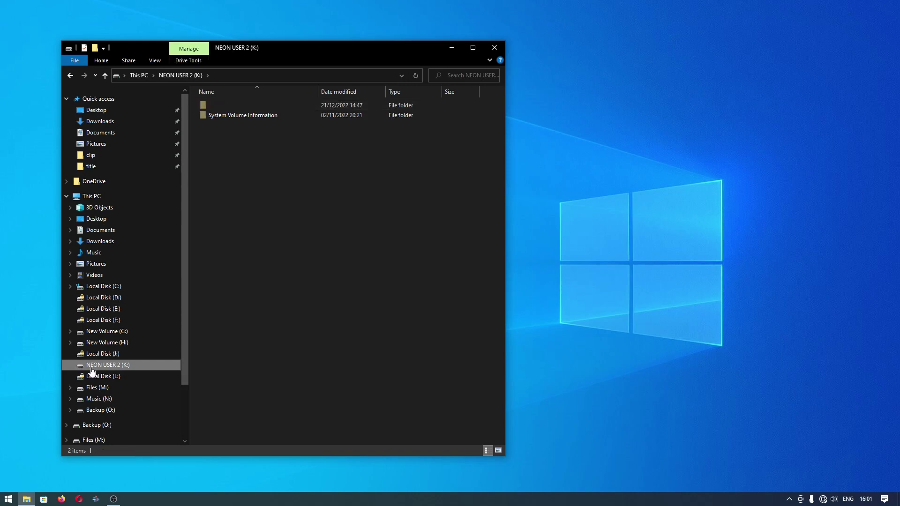
# Step: Reopen the file manager, expand the NEON USER 2 (K:) drive in the folder tree and open its unnamed folder
pyautogui.click(494, 48)
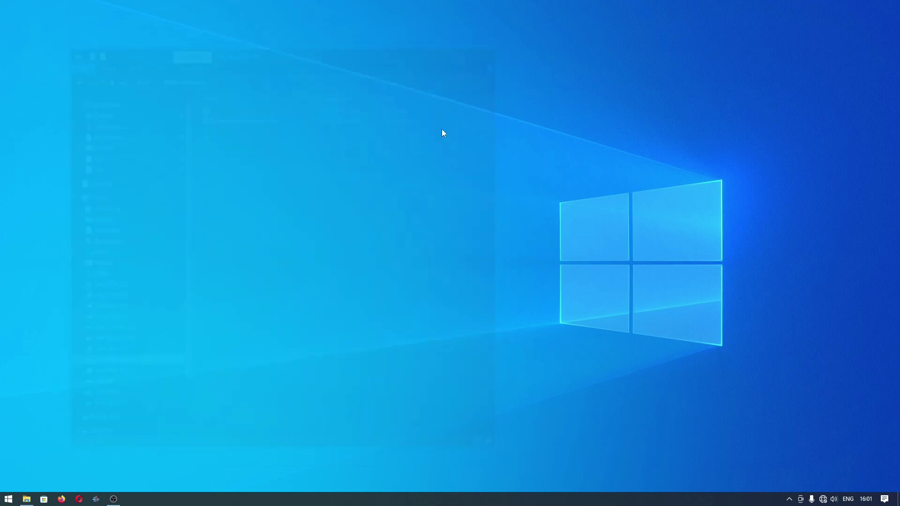
pyautogui.click(27, 499)
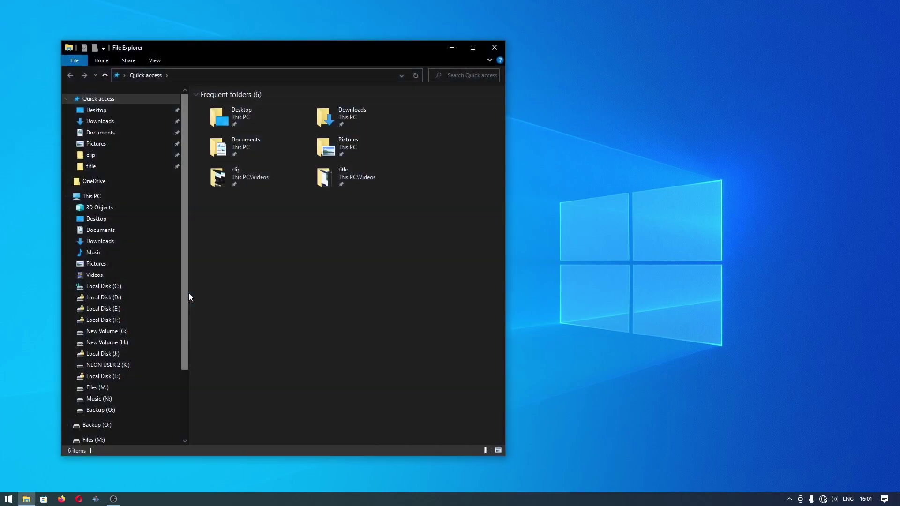
pyautogui.click(71, 365)
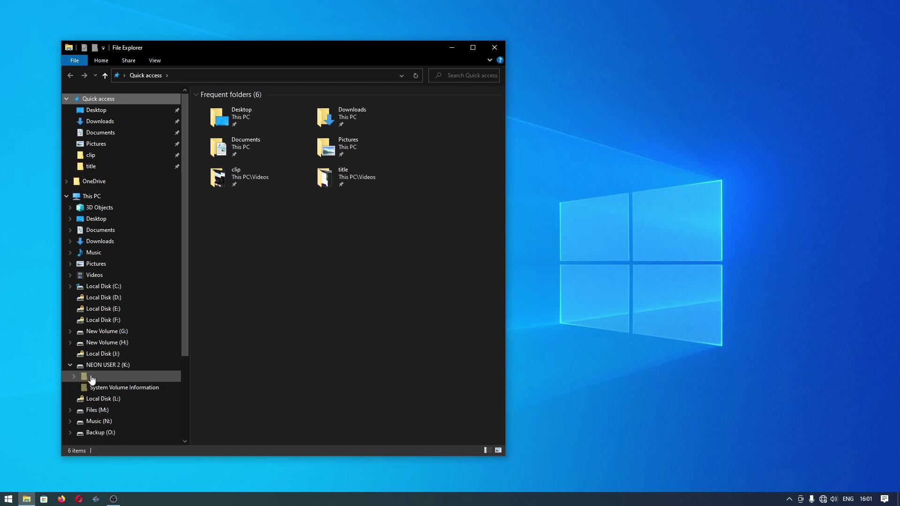
pyautogui.click(92, 378)
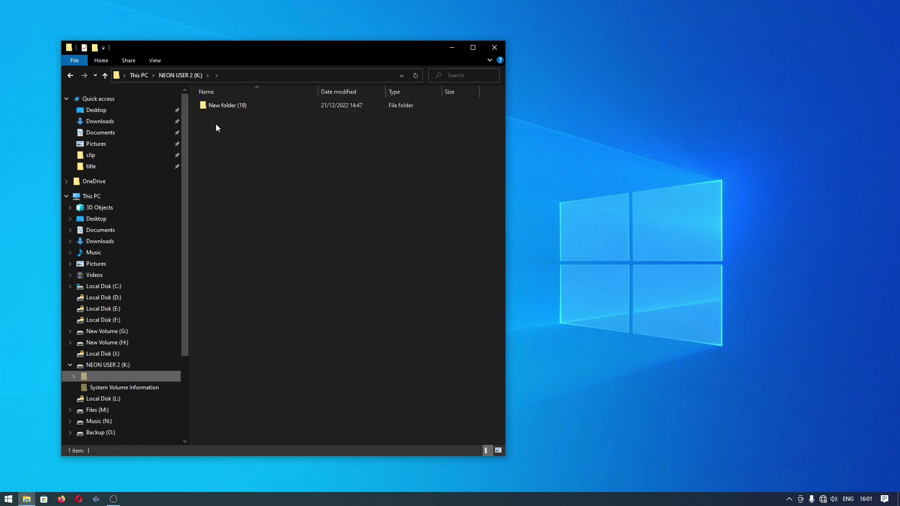
# Step: Move New folder (19) out of the unnamed folder into the root of the NEON USER 2 (K:) drive
pyautogui.rightClick(217, 109)
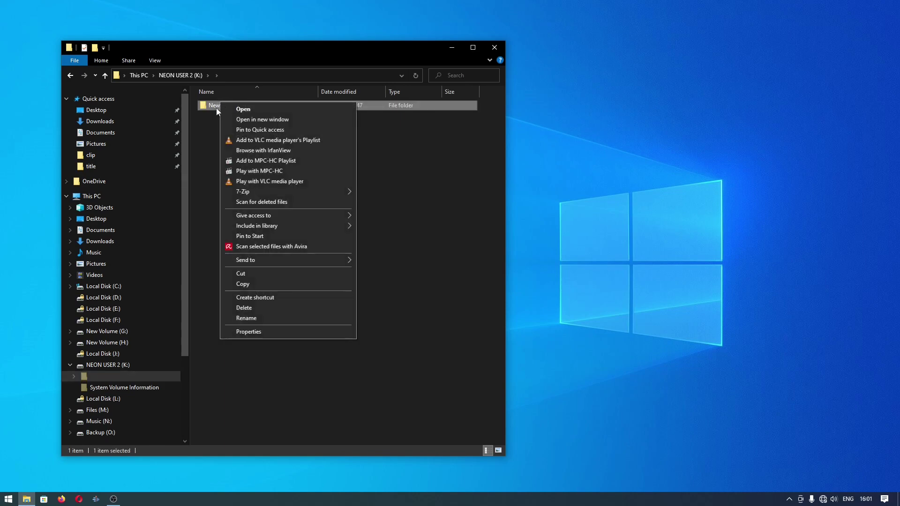
pyautogui.click(240, 274)
pyautogui.click(122, 367)
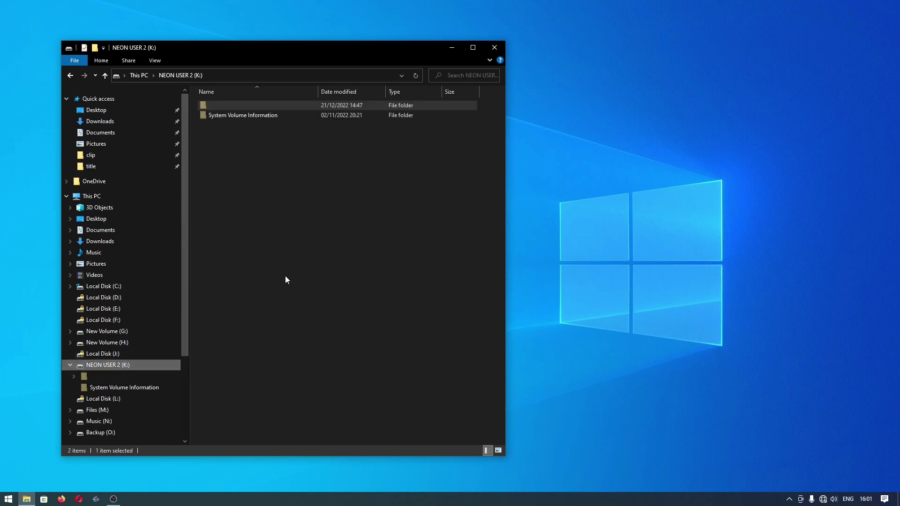
pyautogui.rightClick(293, 273)
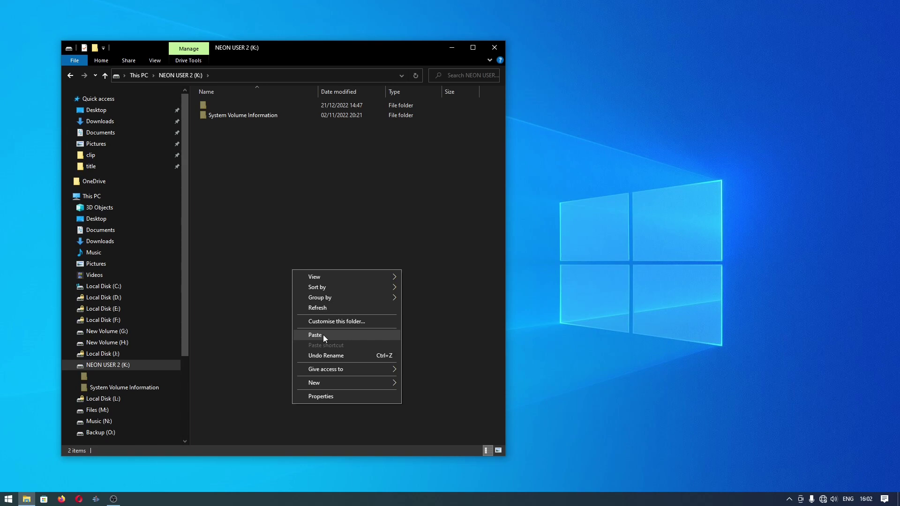
pyautogui.click(249, 294)
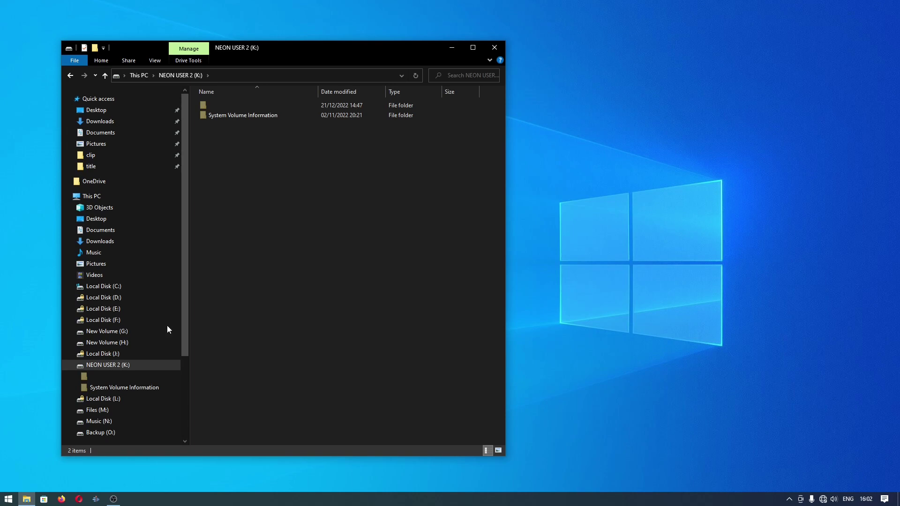
pyautogui.click(74, 376)
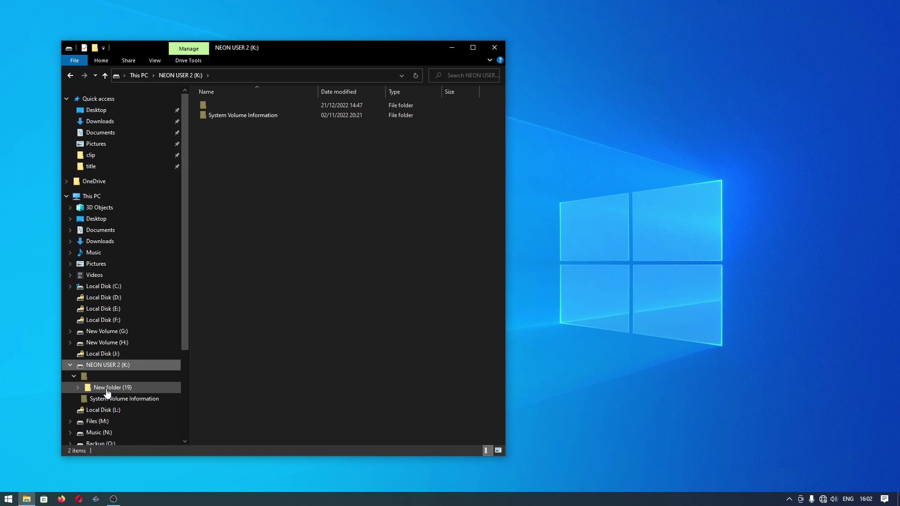
pyautogui.moveTo(107, 392); pyautogui.dragTo(367, 294)
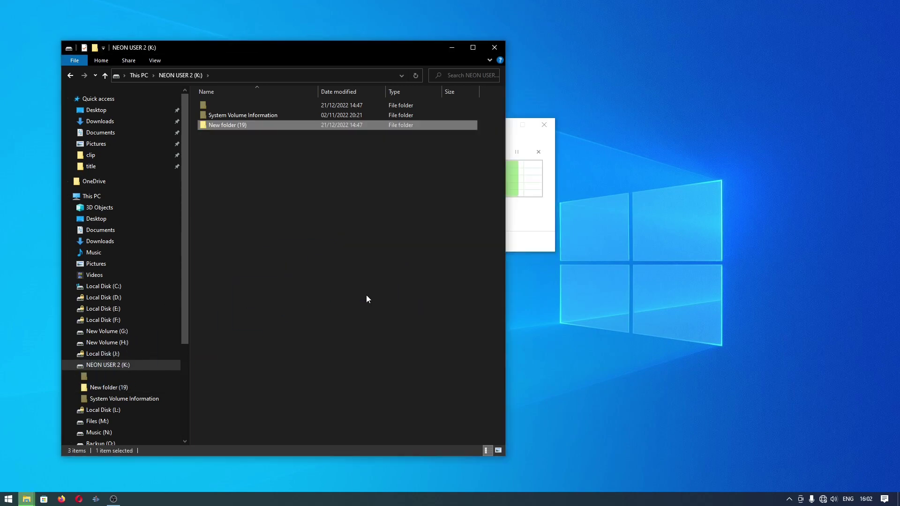
# Step: Permanently delete the emptied unnamed folder from the root of the NEON USER 2 (K:) drive
pyautogui.click(218, 104)
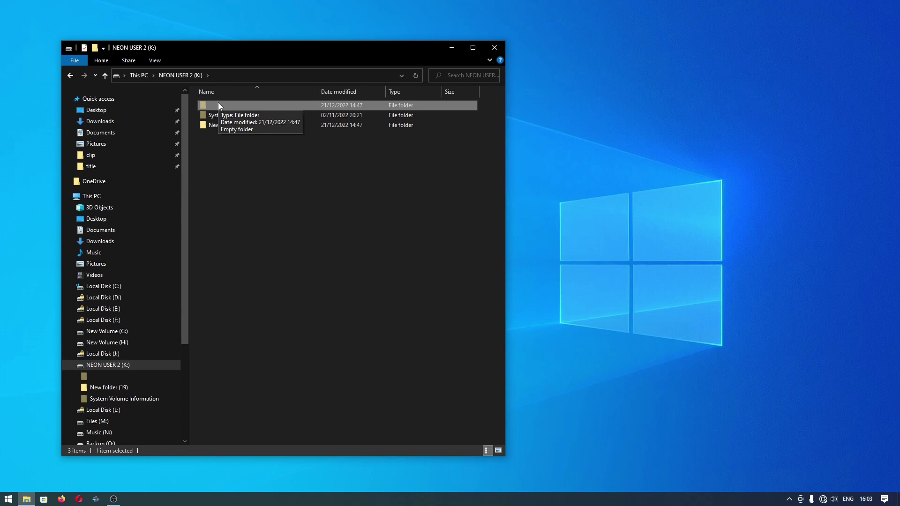
pyautogui.press('Delete')
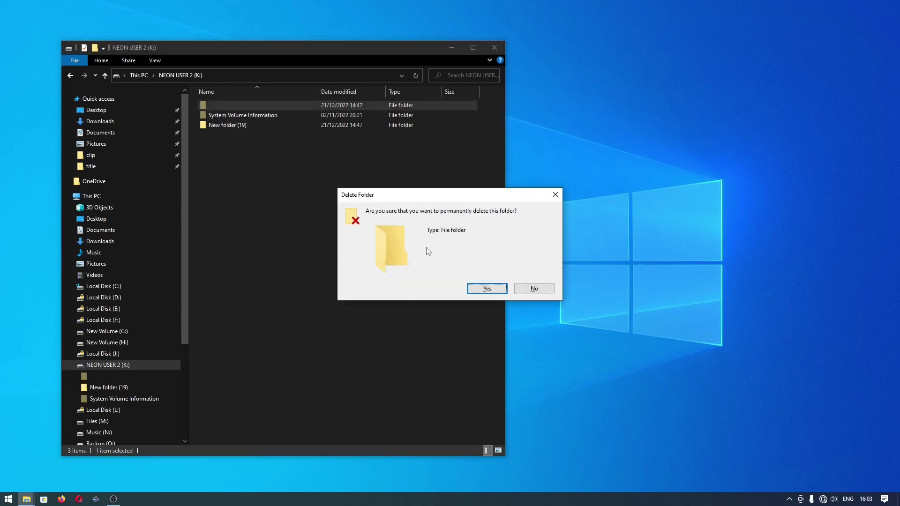
pyautogui.click(484, 287)
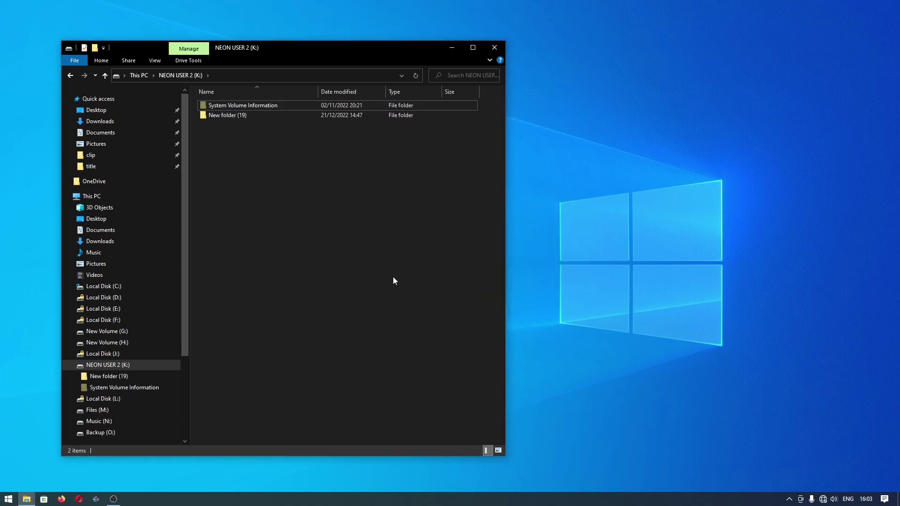